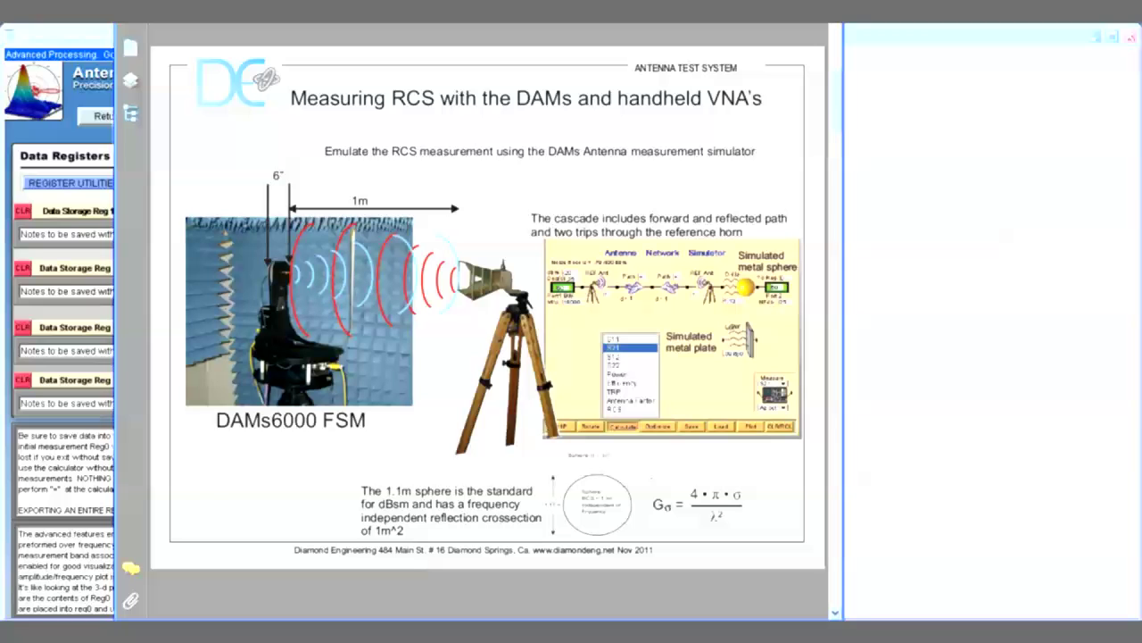
# Advance to the MS2038C handheld VNA RCS slide and bring Antenna Measurement Studio forward.
pyautogui.press('pagedown')
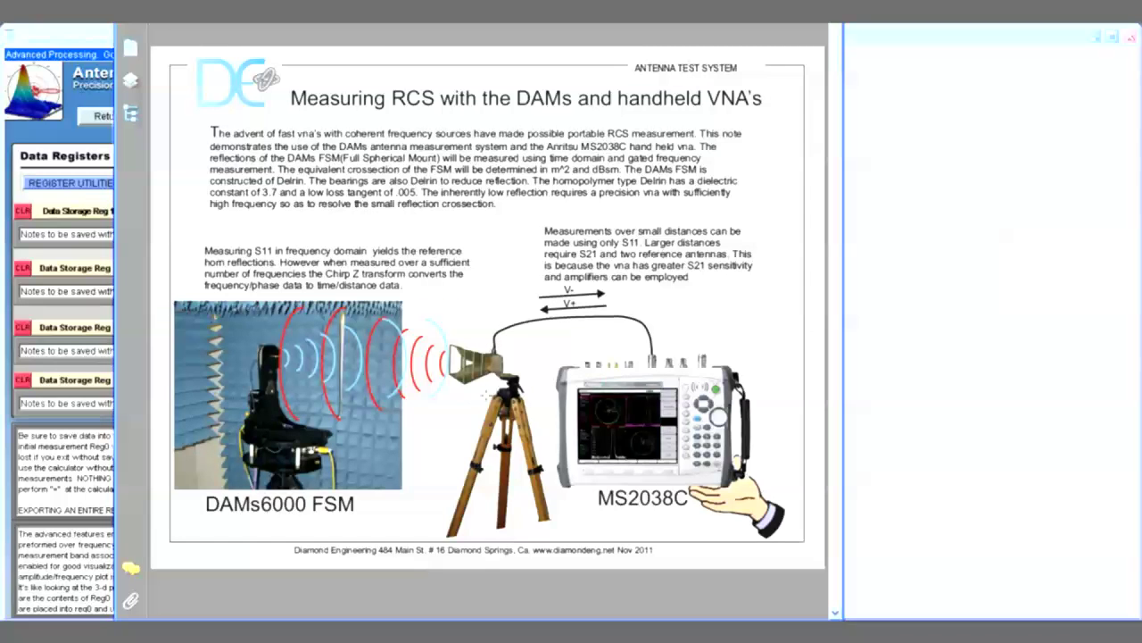
pyautogui.click(883, 49)
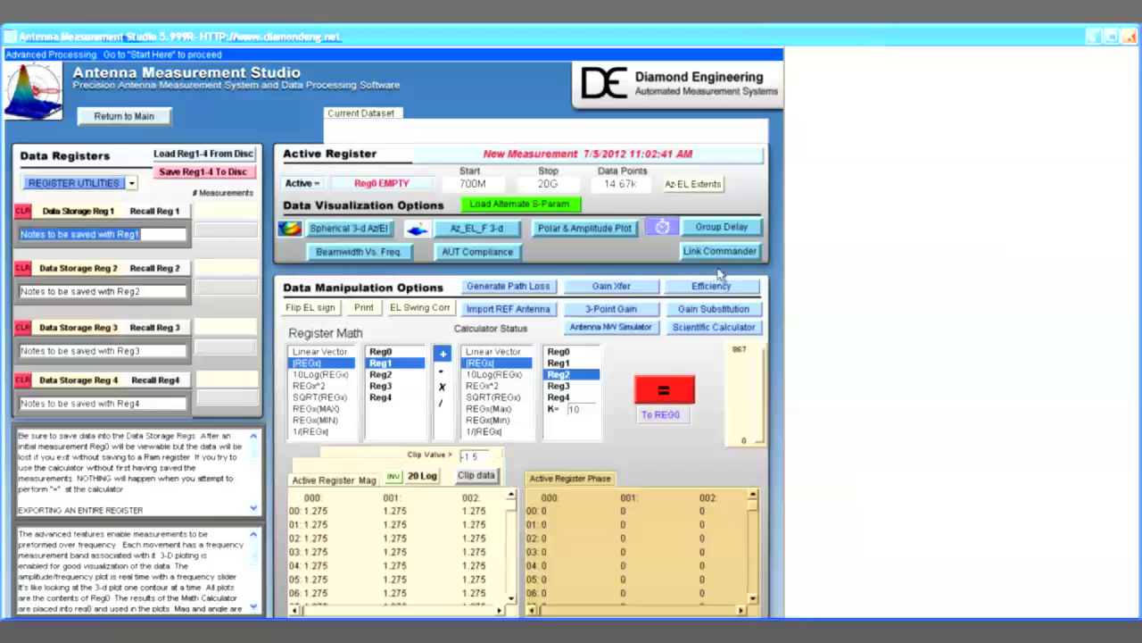
# In the Antenna Network Simulator, browse the saved schematics and pick RCS_using_gated_timedomain_S11GainMeasurement.sch.
pyautogui.click(609, 328)
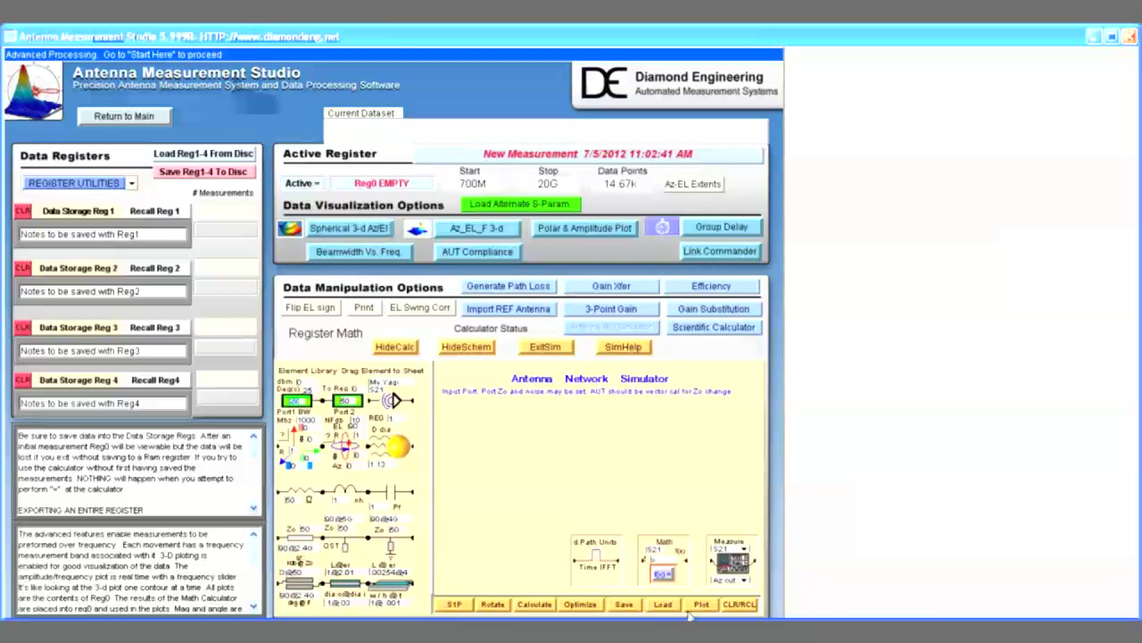
pyautogui.click(667, 607)
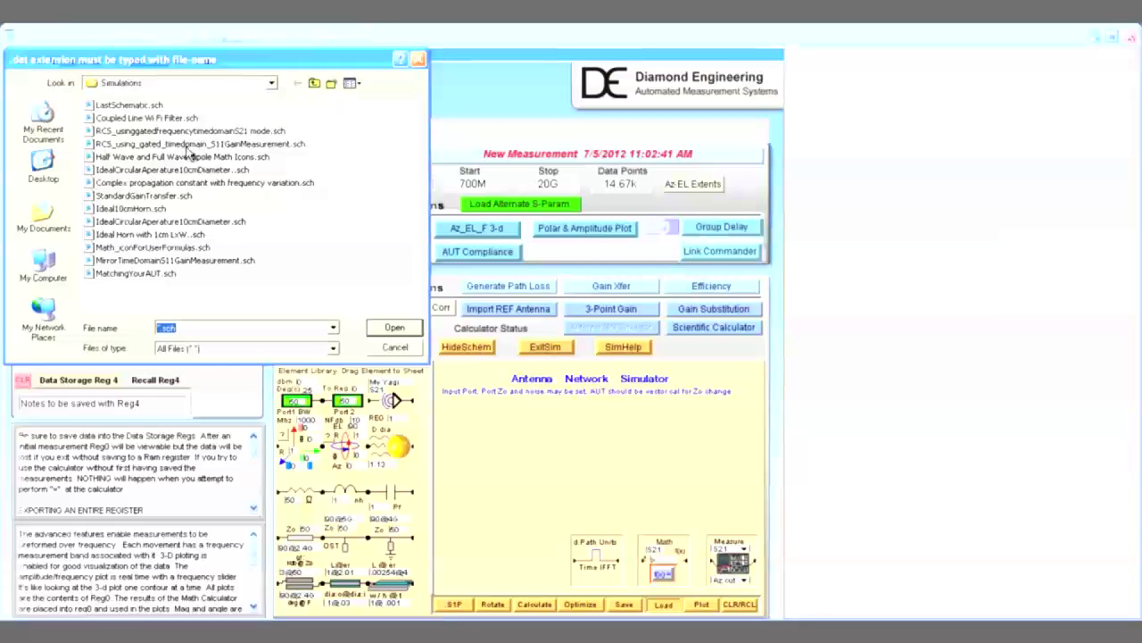
pyautogui.click(189, 143)
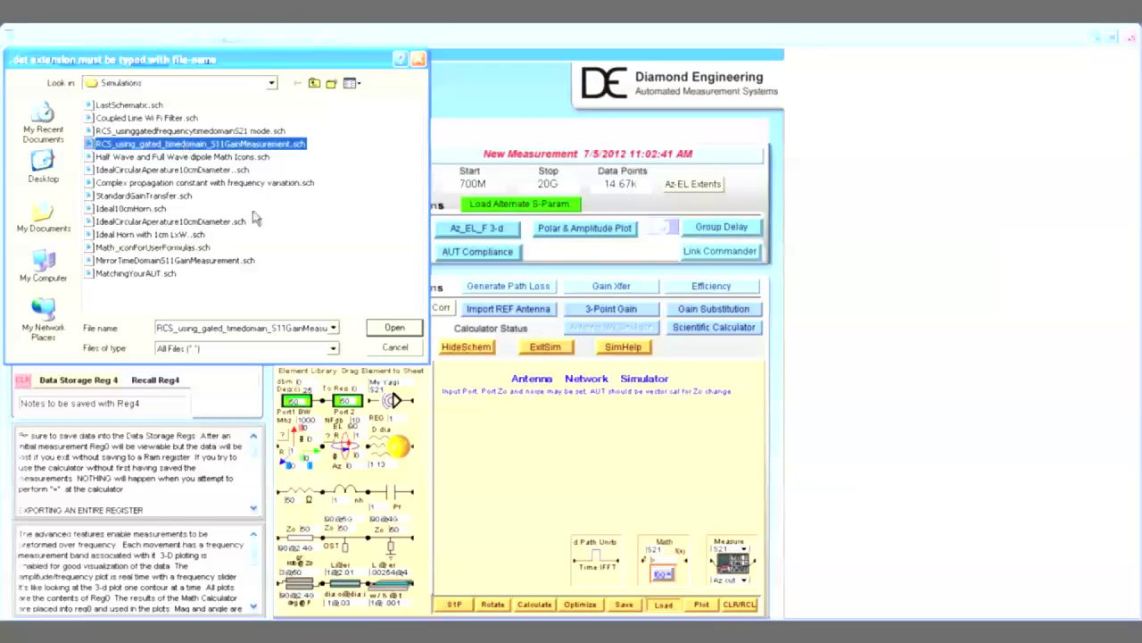
# Load the gated time-domain S11 RCS schematic into the simulator and open the RCS slides.
pyautogui.click(395, 328)
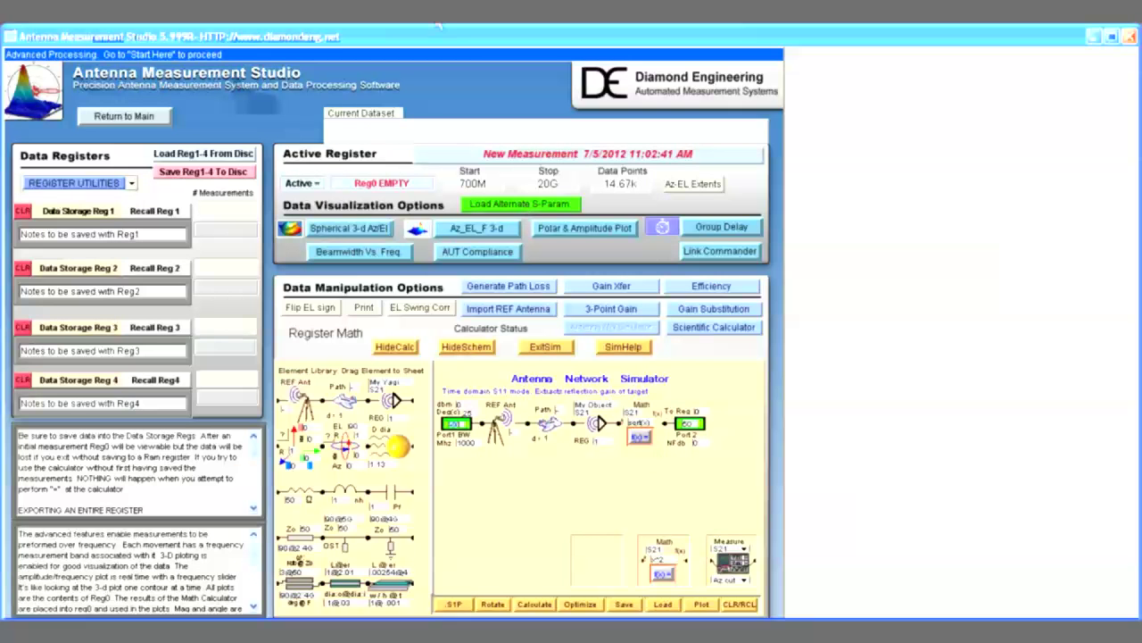
pyautogui.click(663, 227)
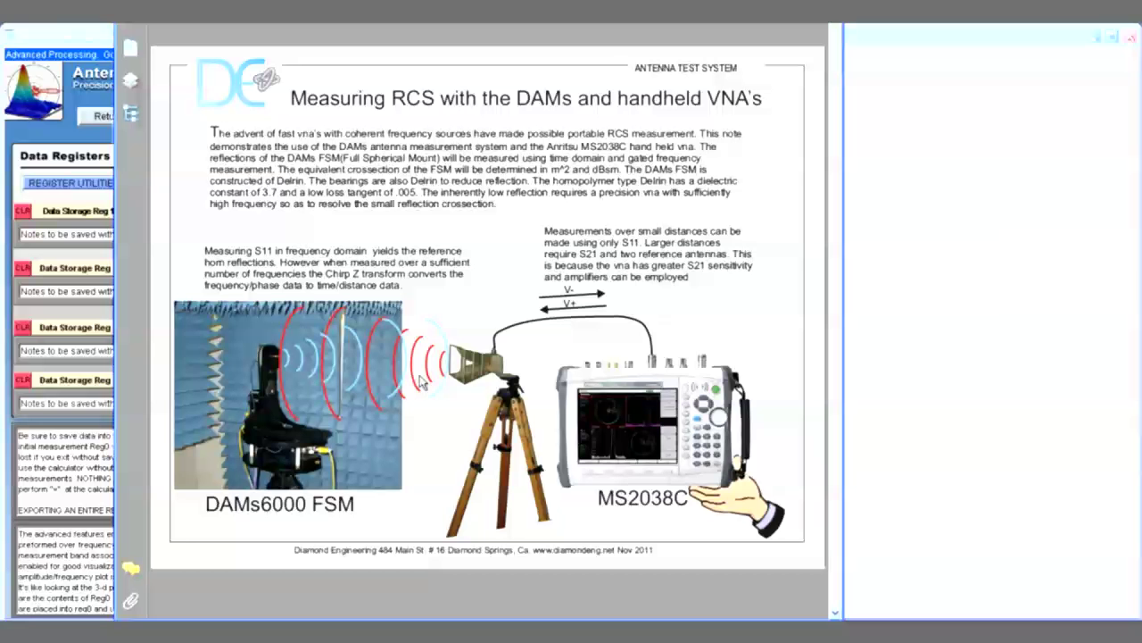
pyautogui.click(883, 41)
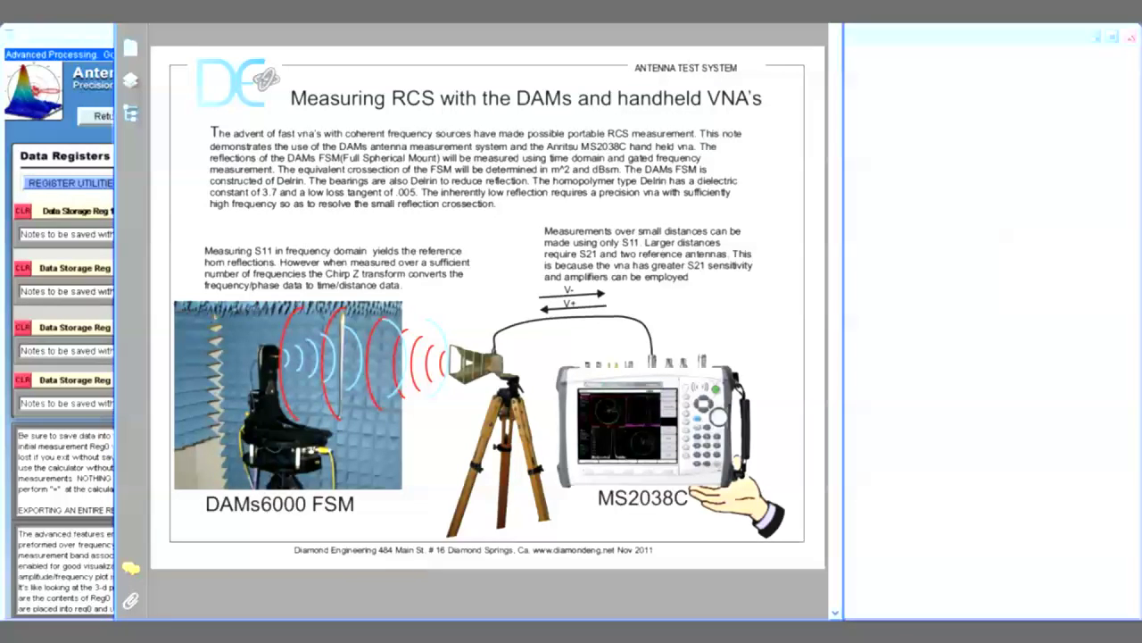
# Close the slides and load DAMsFSM5_RCS.dat into Register 1 (29.27k measurements).
pyautogui.hotkey('alt', 'F4')
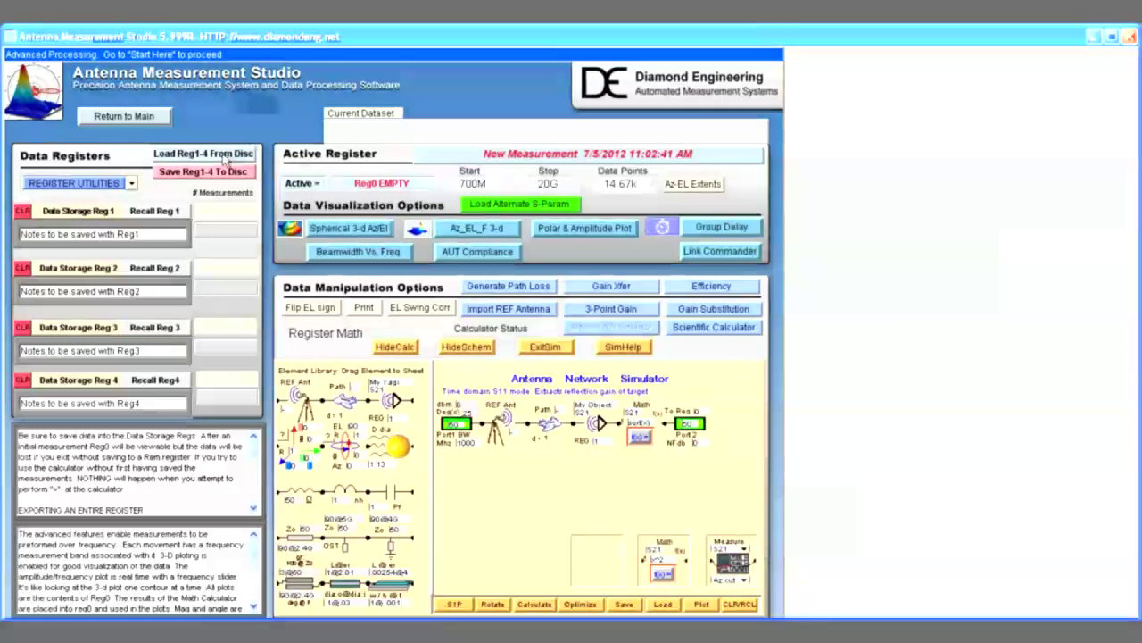
pyautogui.click(219, 159)
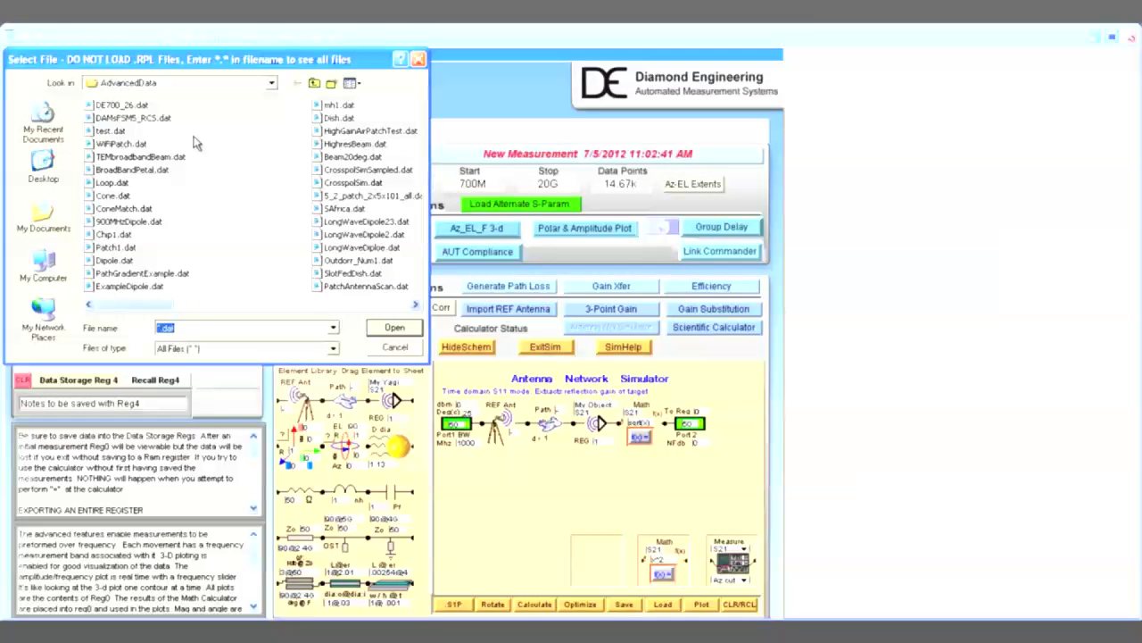
pyautogui.click(117, 121)
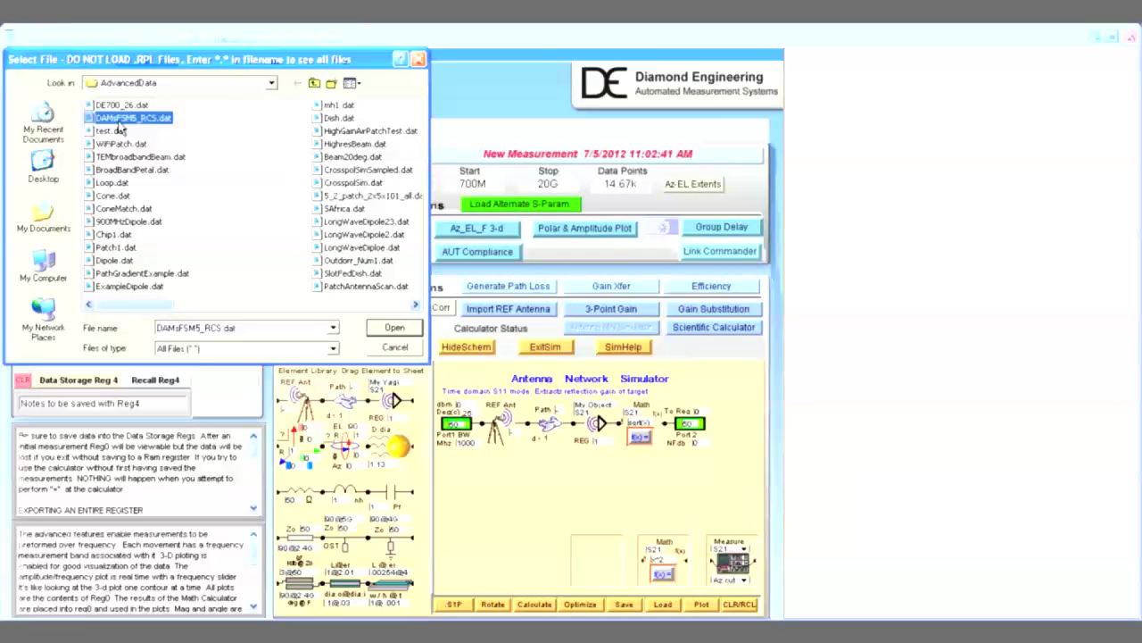
pyautogui.click(377, 328)
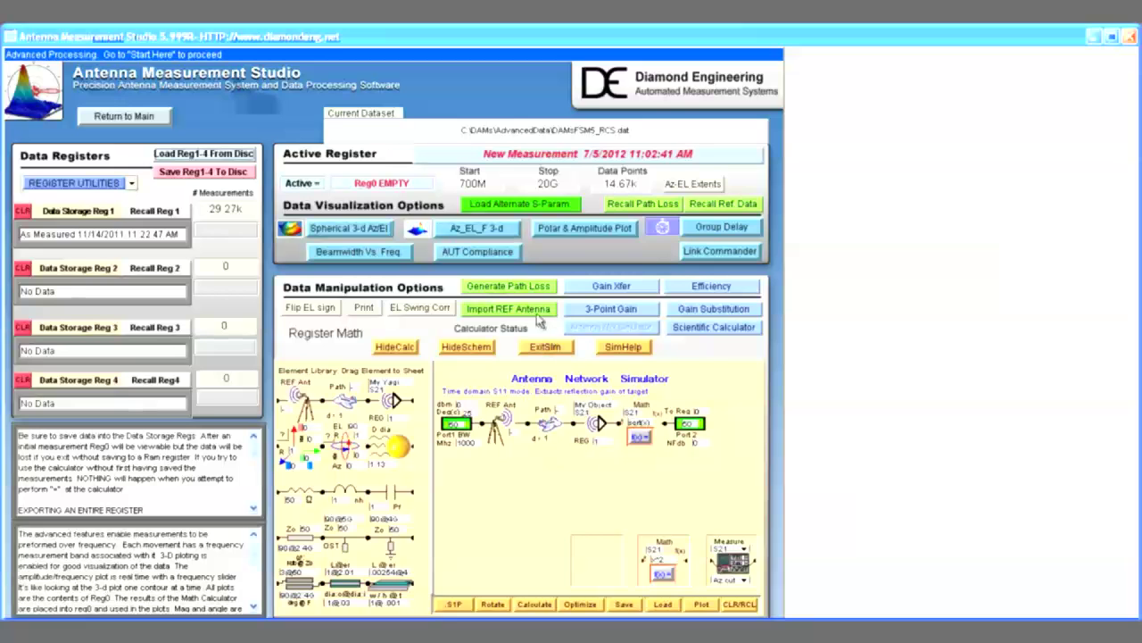
pyautogui.click(514, 289)
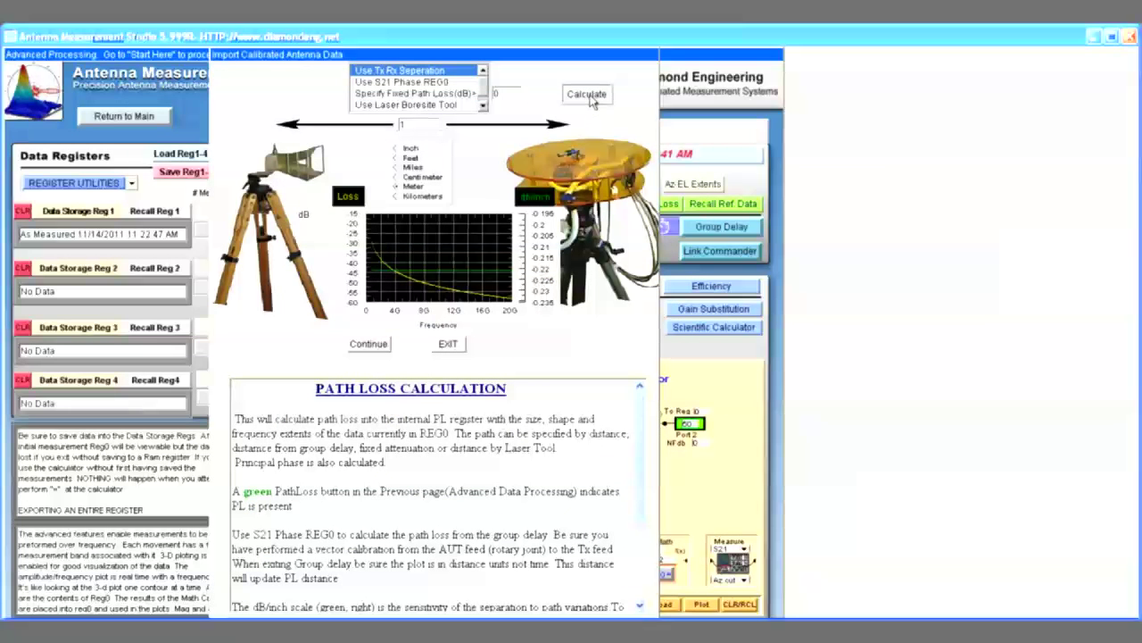
# Recalculate path loss and import the example REFhorn.txt reference horn data, overwriting both.
pyautogui.click(373, 346)
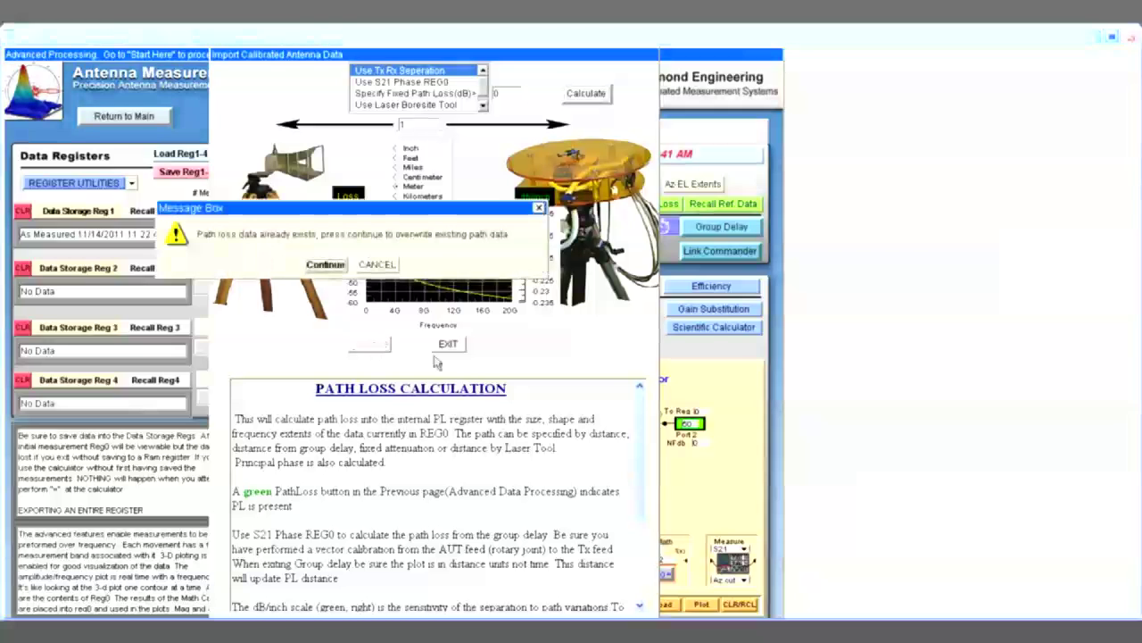
pyautogui.click(326, 265)
pyautogui.click(516, 313)
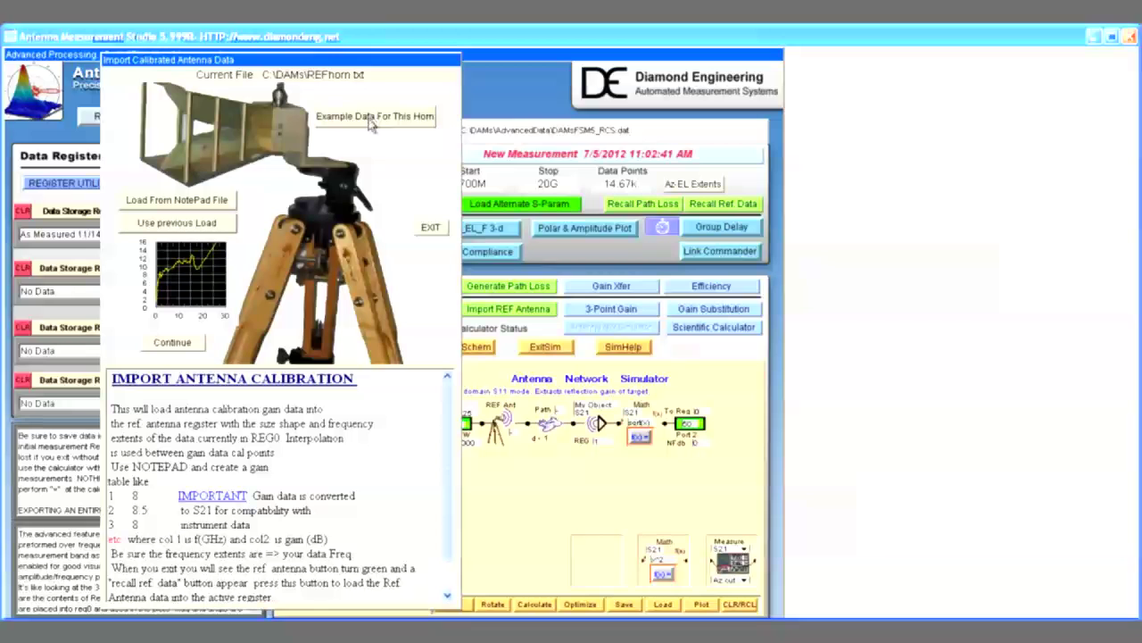
pyautogui.click(373, 118)
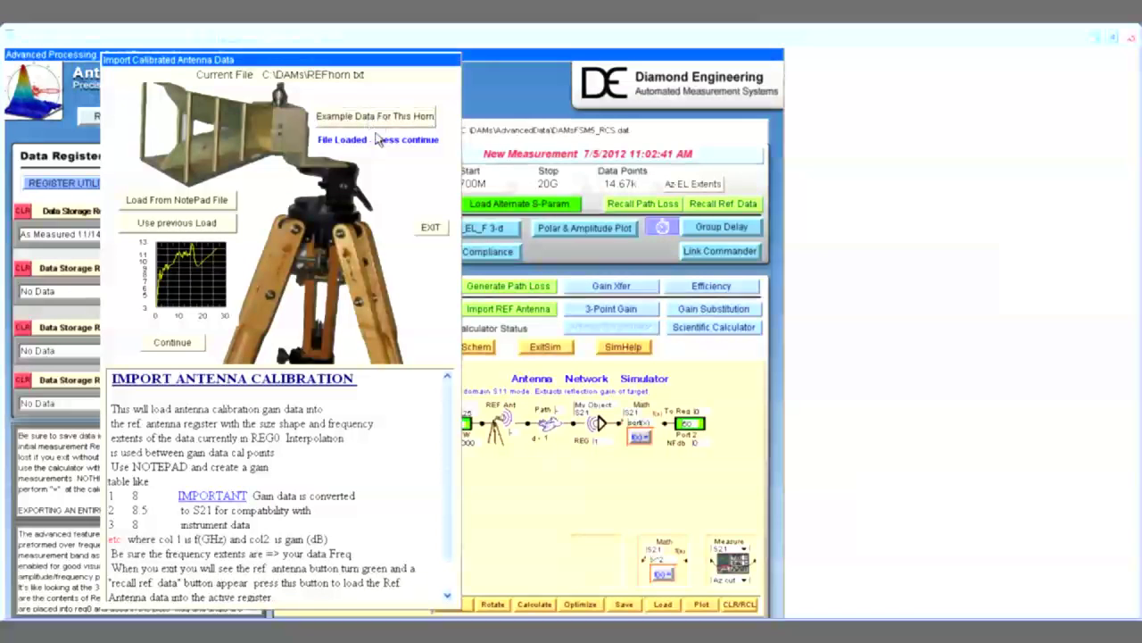
pyautogui.click(172, 343)
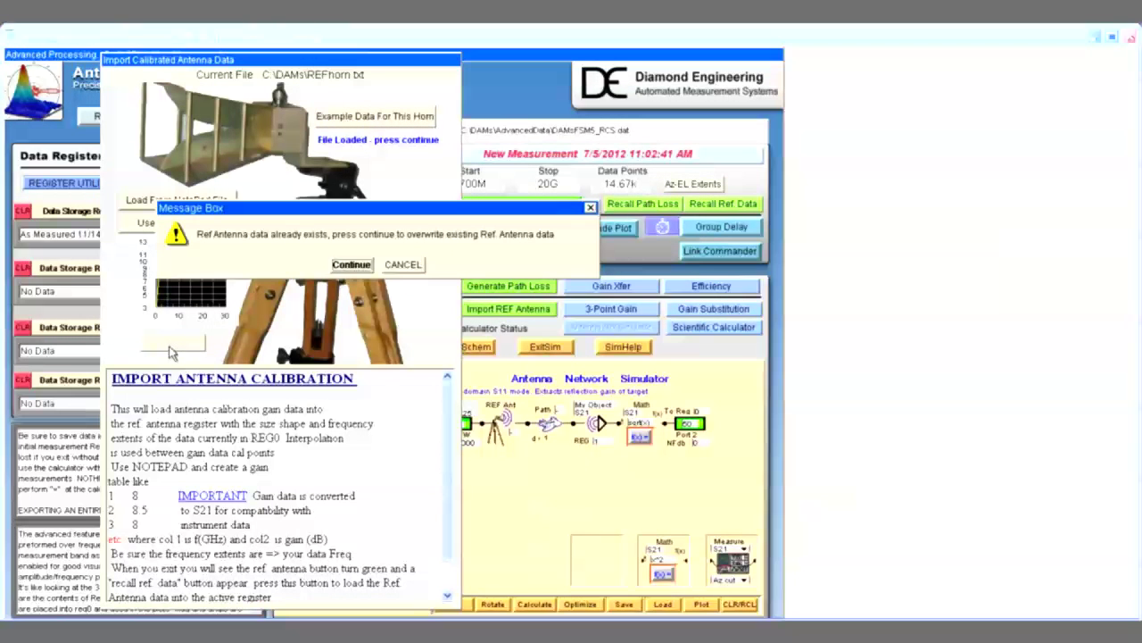
pyautogui.click(352, 265)
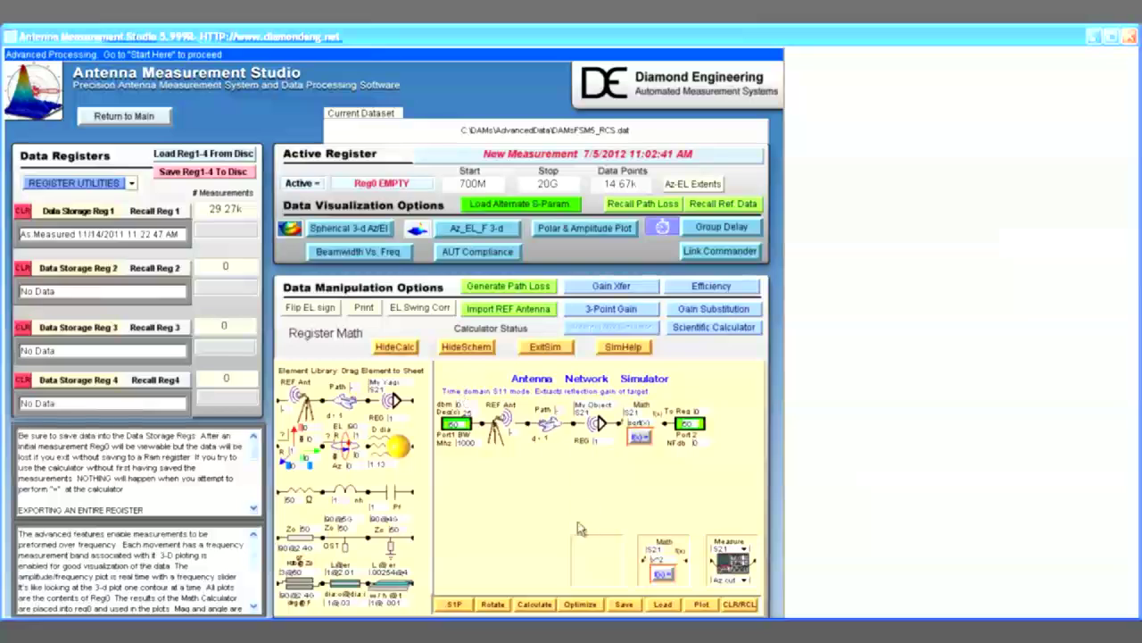
# Open the amplitude plot, Smith chart and array calculator, setting the amplitude minimum to -100.
pyautogui.click(702, 605)
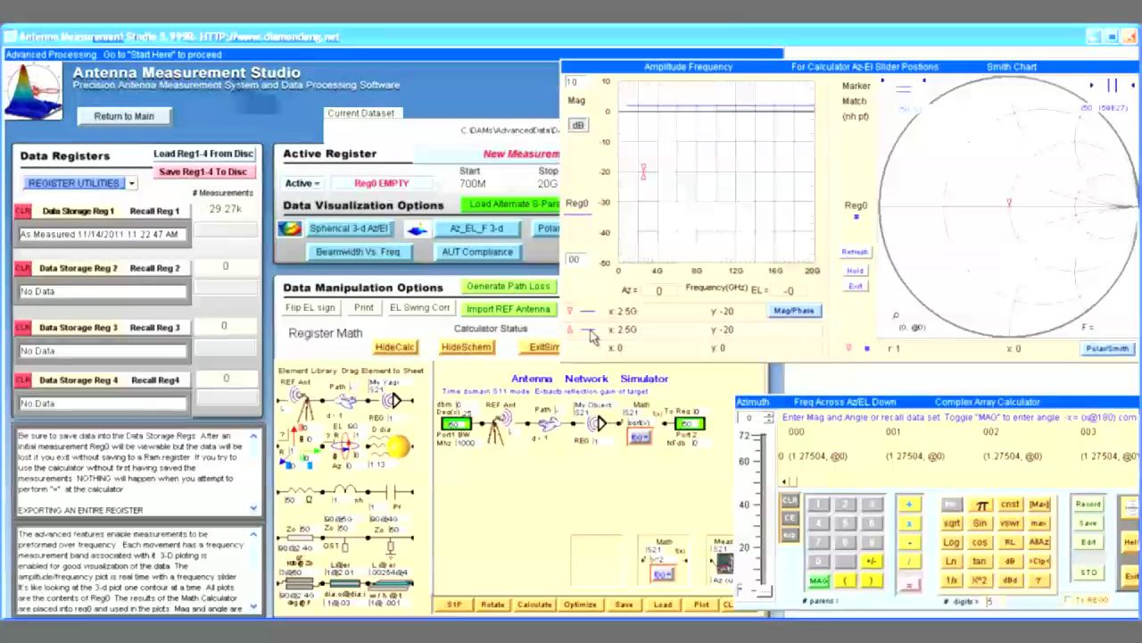
pyautogui.write('-100')
pyautogui.press('Return')
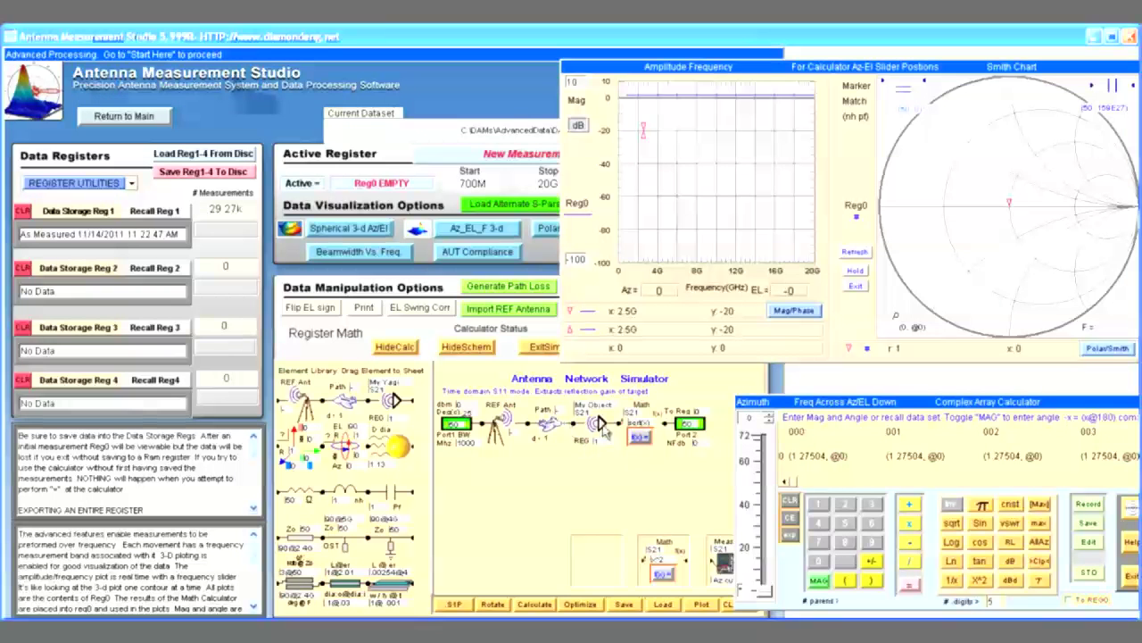
pyautogui.click(594, 412)
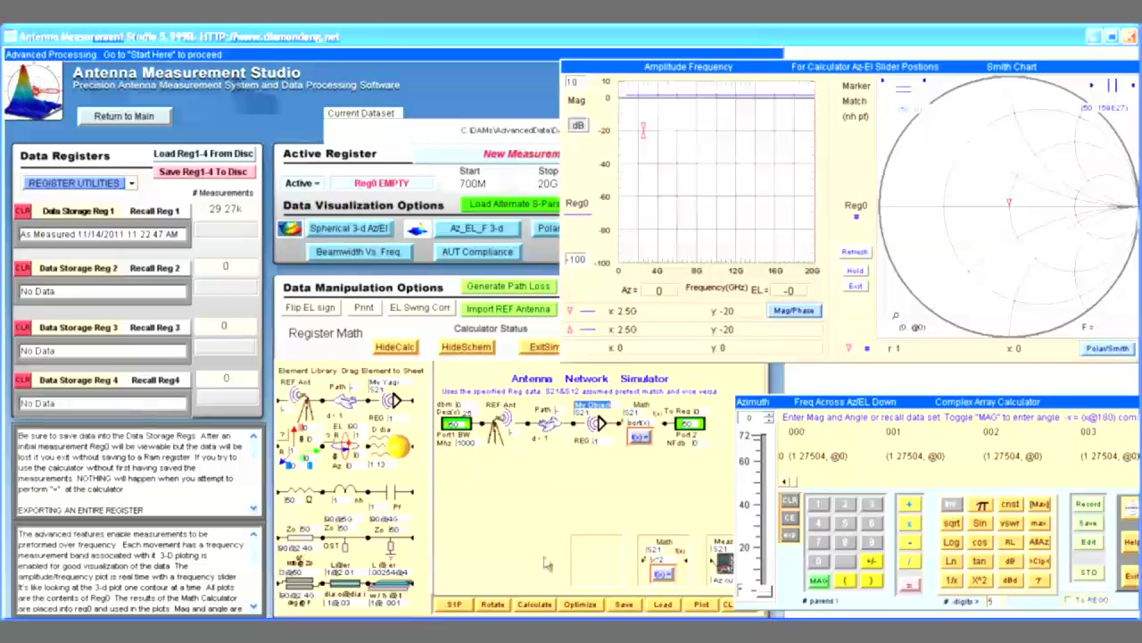
pyautogui.click(534, 606)
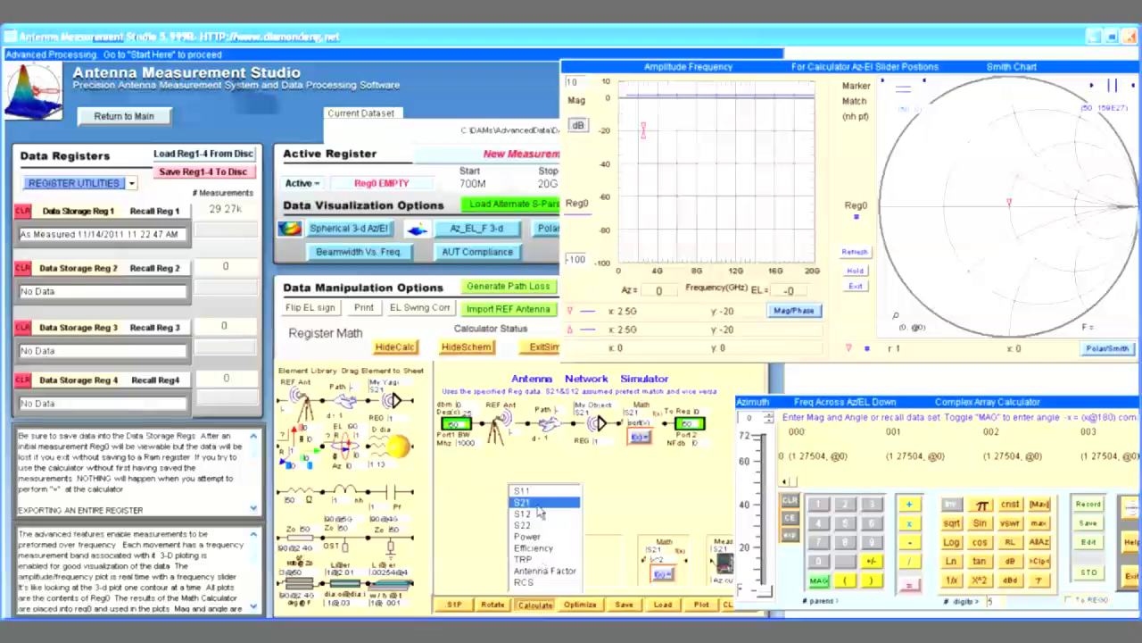
# Calculate RCS, move the array calculator up-left, and show the RCS curve at azimuth 360.
pyautogui.click(527, 583)
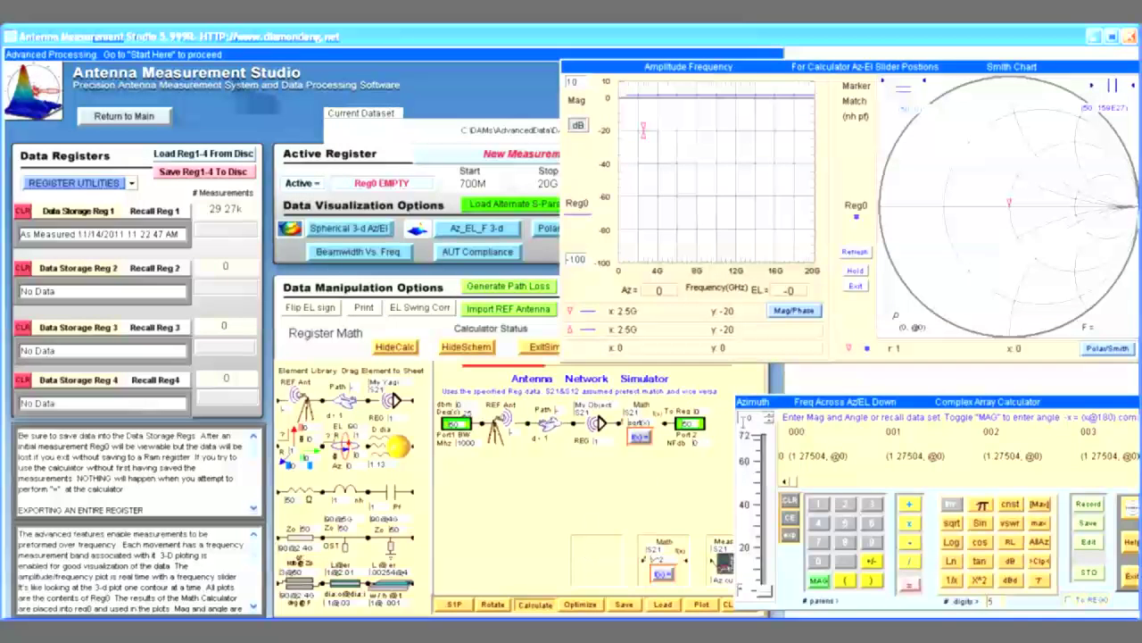
pyautogui.moveTo(806, 406); pyautogui.dragTo(754, 385)
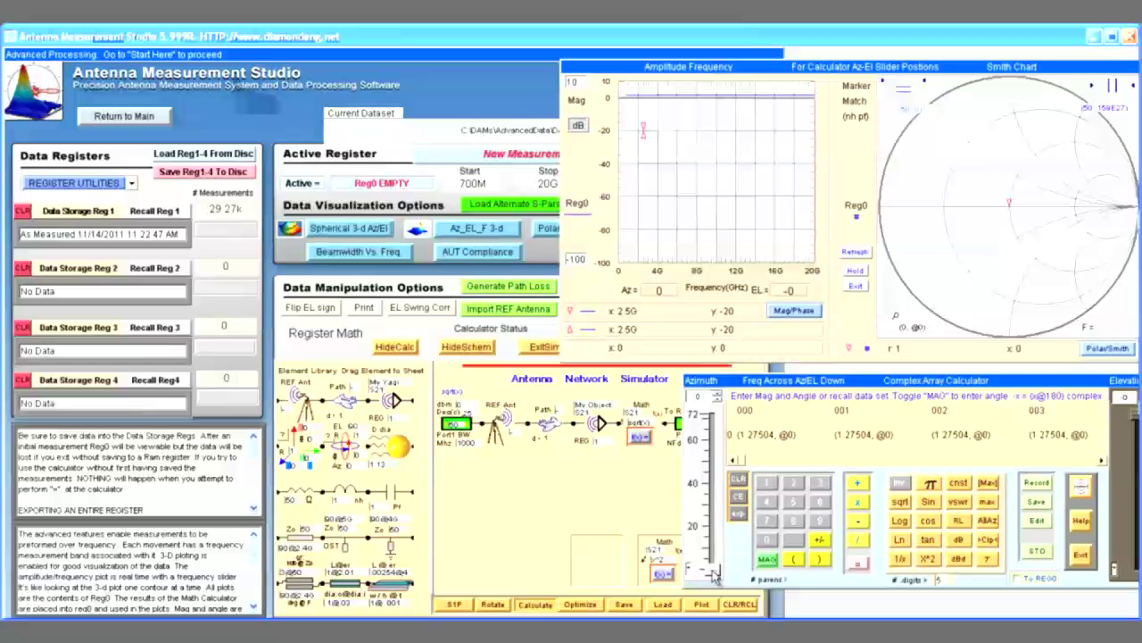
pyautogui.moveTo(716, 571); pyautogui.dragTo(721, 409)
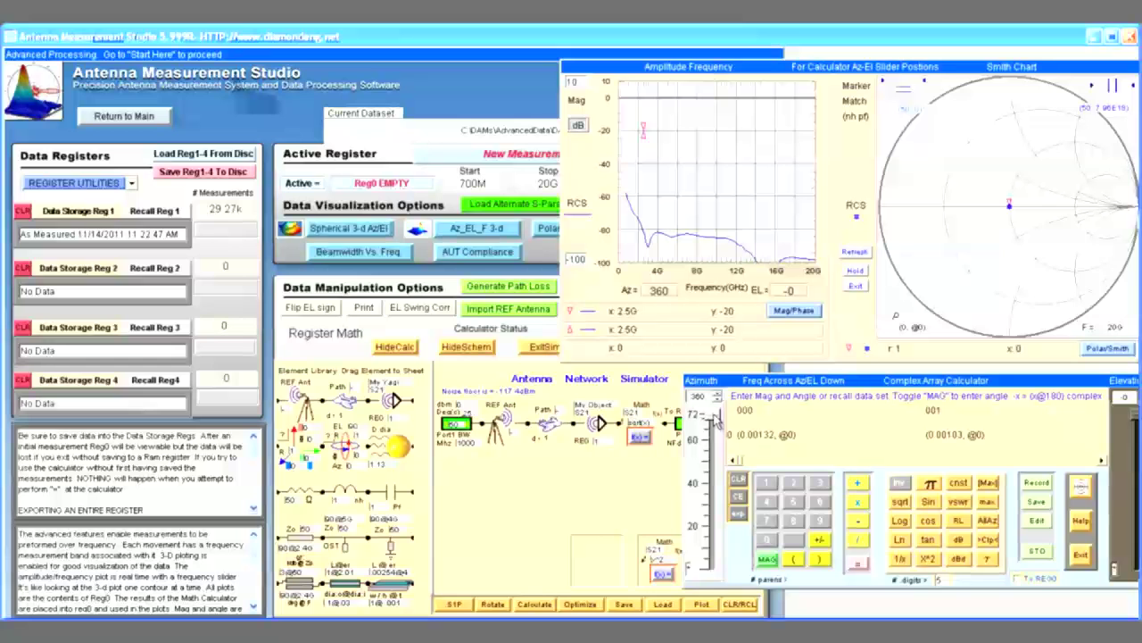
# Sweep the azimuth slider through angles such as 75, ending at 345, and shift the calculator right.
pyautogui.moveTo(716, 418); pyautogui.dragTo(716, 537)
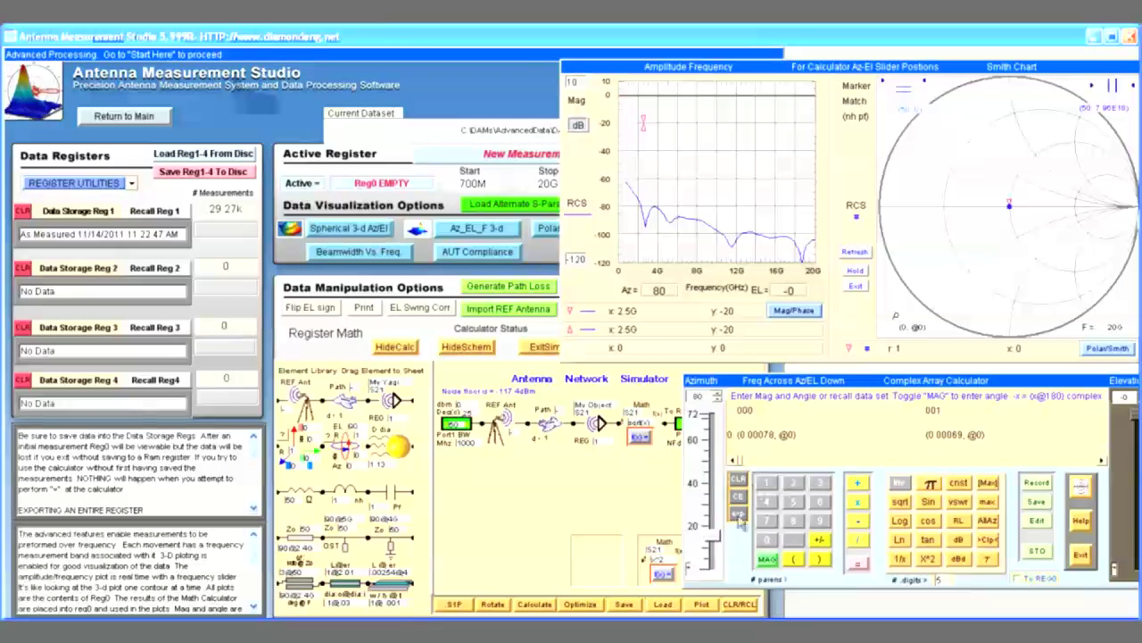
pyautogui.moveTo(714, 550); pyautogui.dragTo(713, 422)
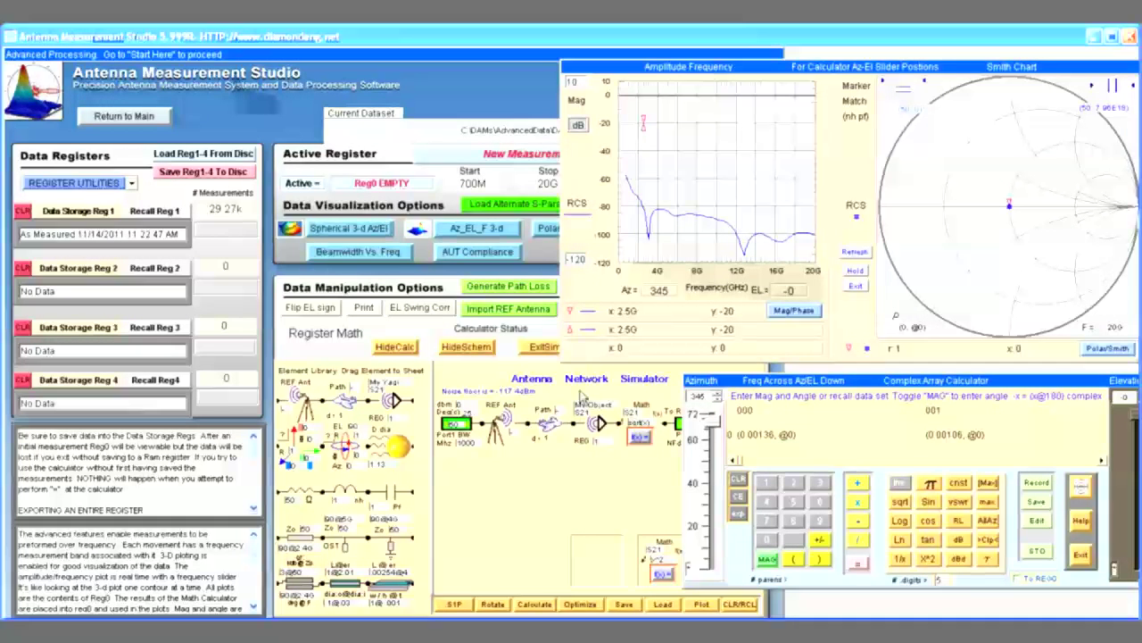
pyautogui.moveTo(739, 384); pyautogui.dragTo(771, 373)
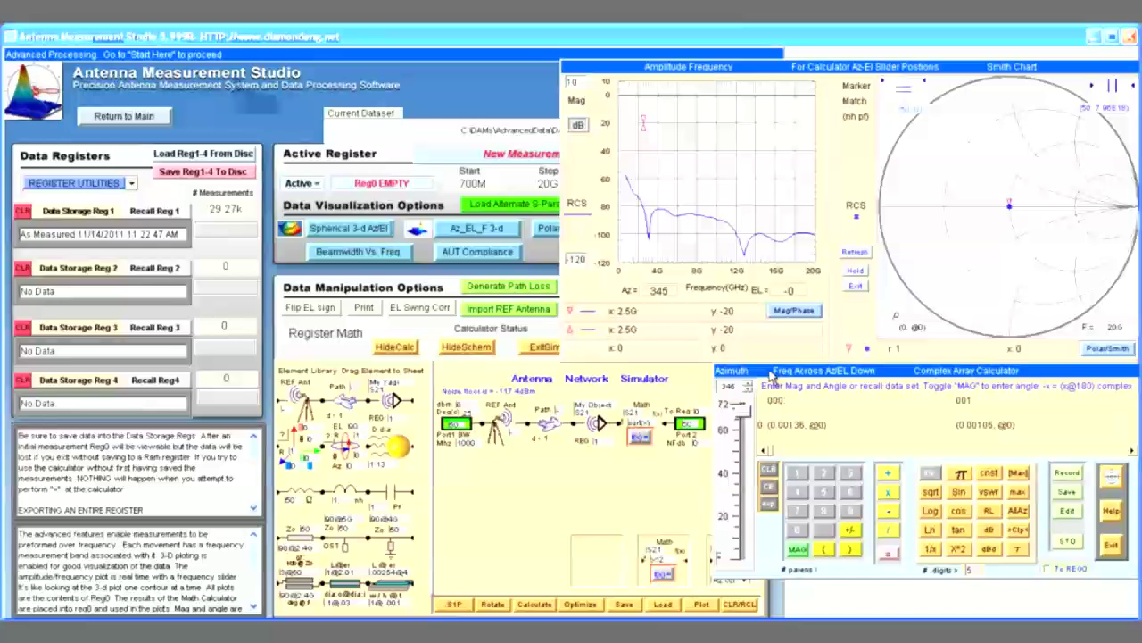